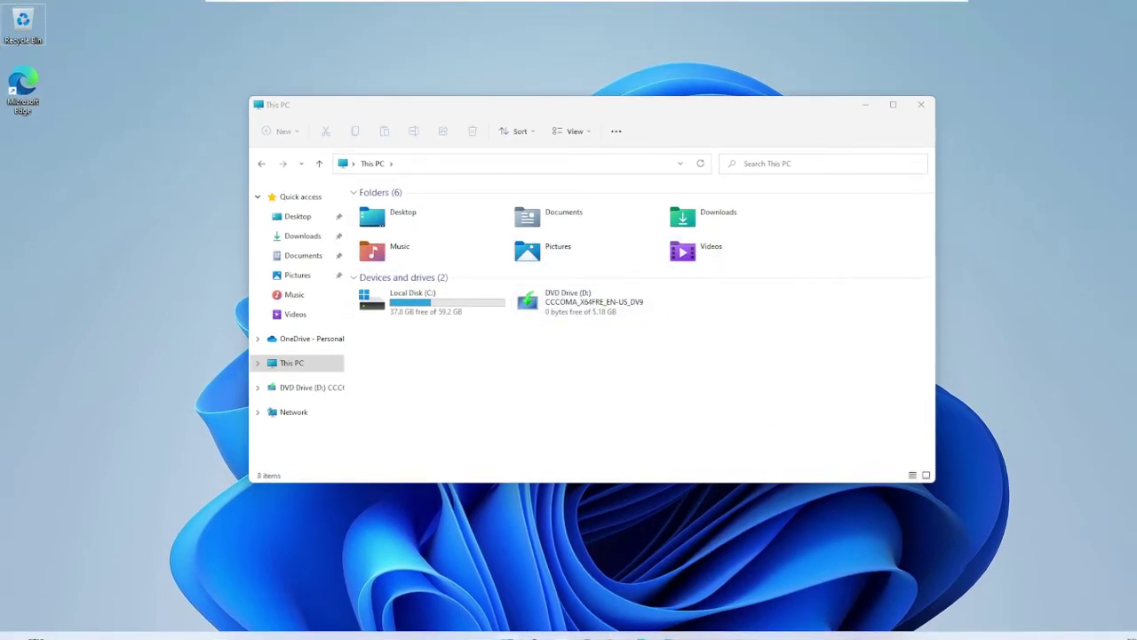
Open Settings from Start's right-click menu and go to System > Storage for Local Disk (C:)
{"action": "right_click", "coordinate": [506, 631]}
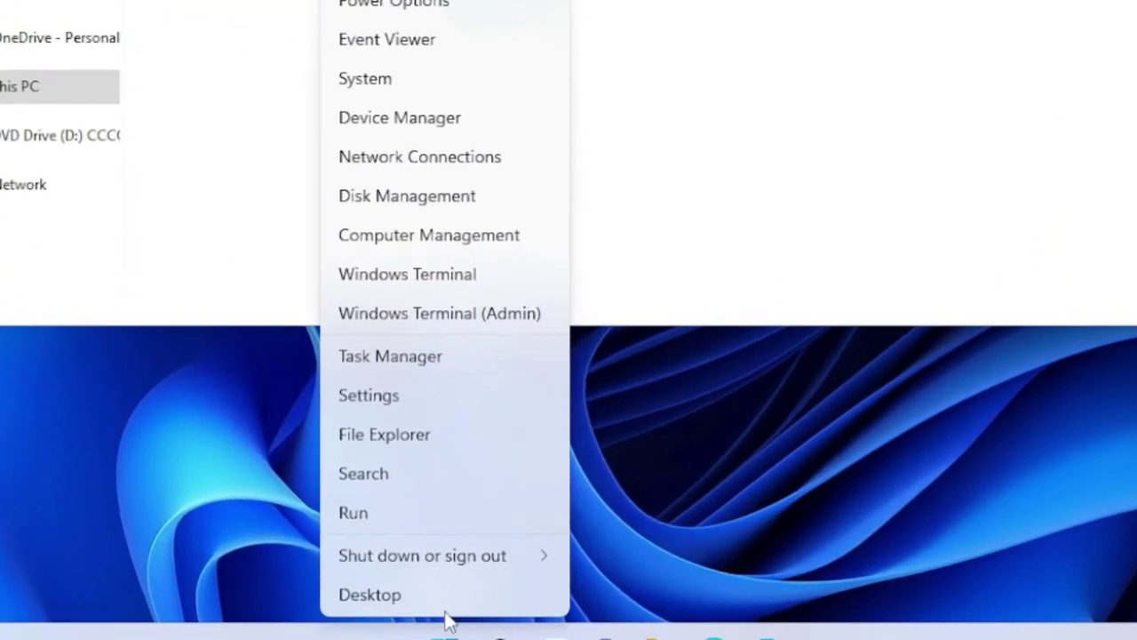
{"action": "left_click", "coordinate": [412, 395]}
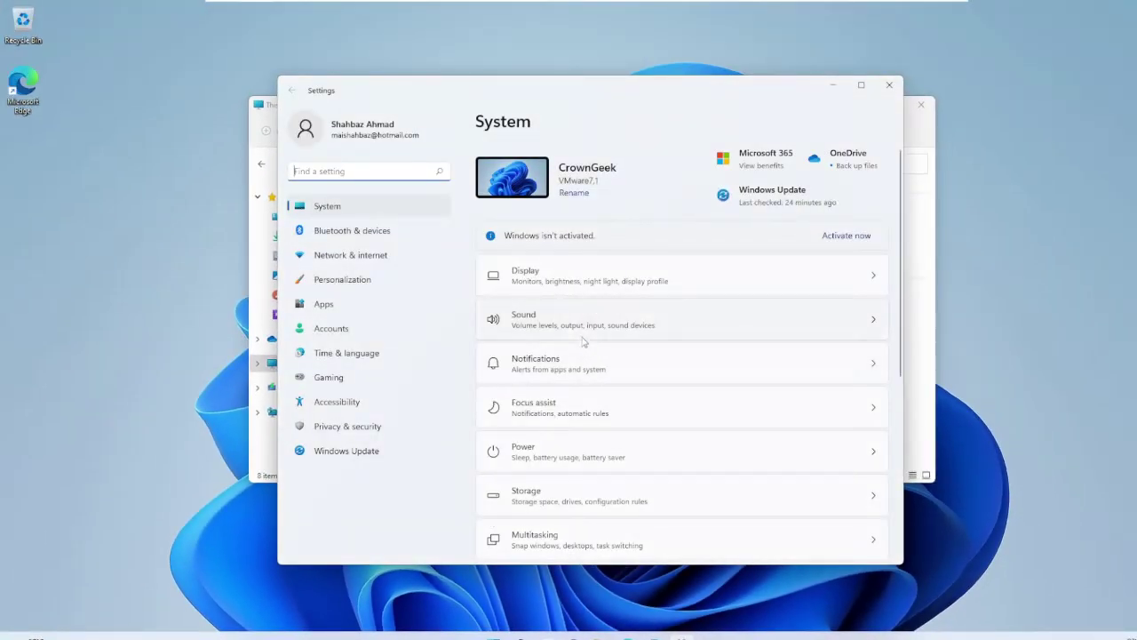
{"action": "scroll", "coordinate": [582, 336], "scroll_direction": "down", "scroll_amount": 5}
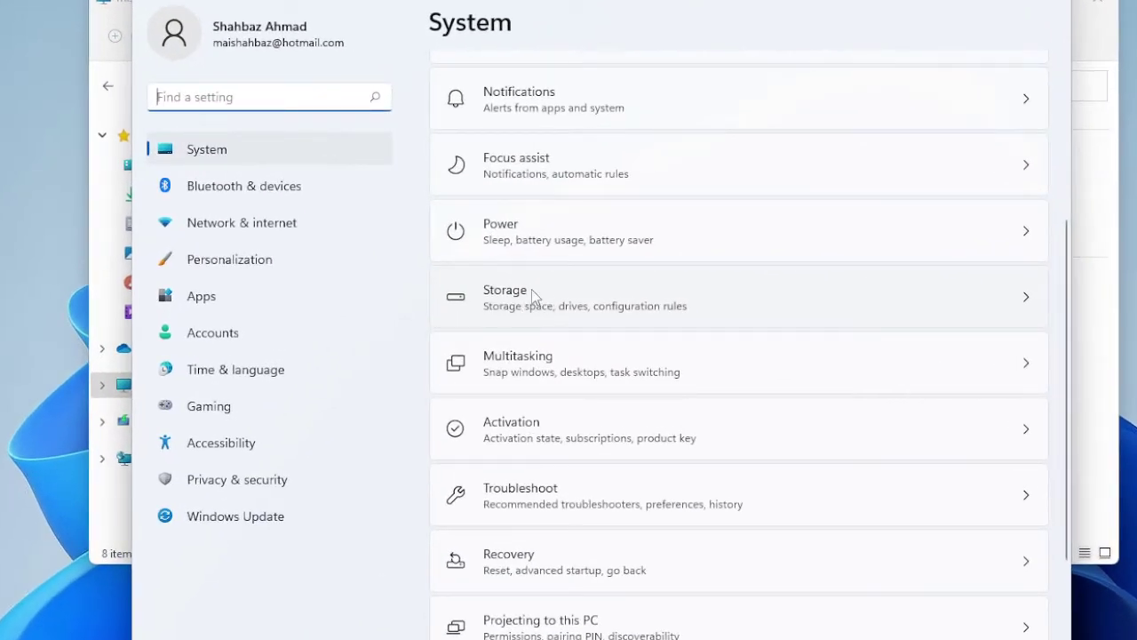
{"action": "left_click", "coordinate": [603, 305]}
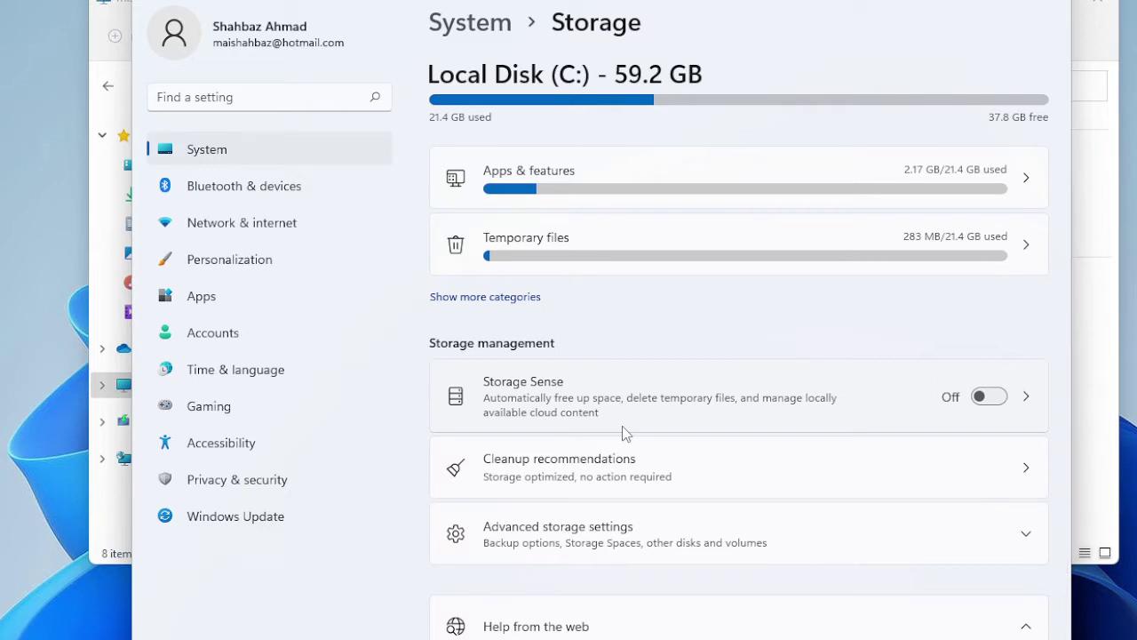
{"action": "left_click", "coordinate": [998, 403]}
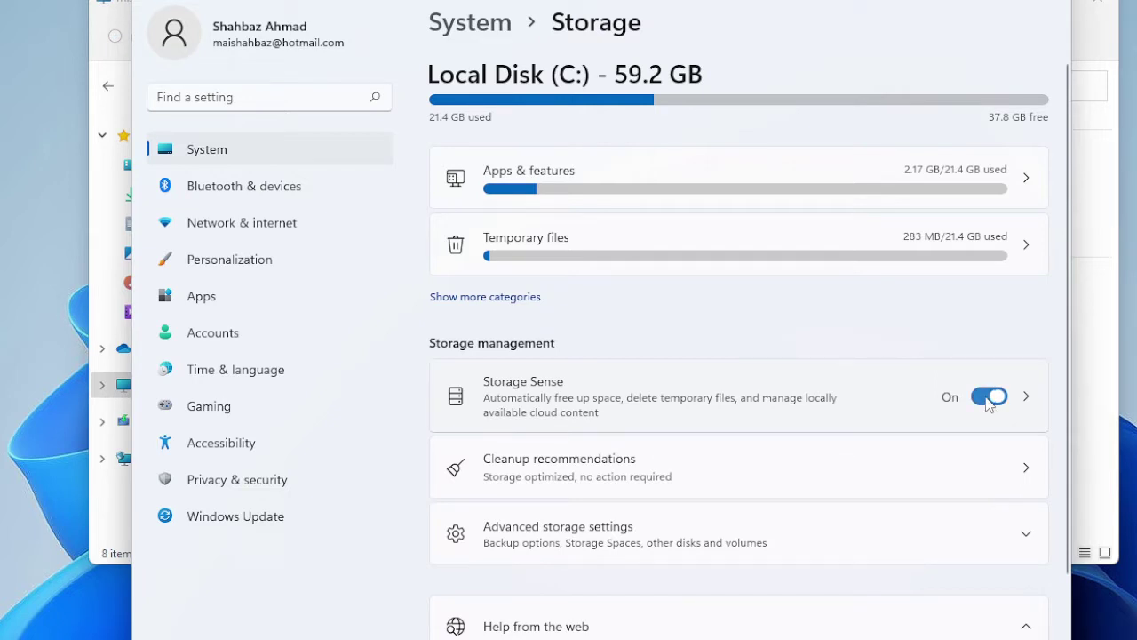
{"action": "left_click", "coordinate": [989, 402]}
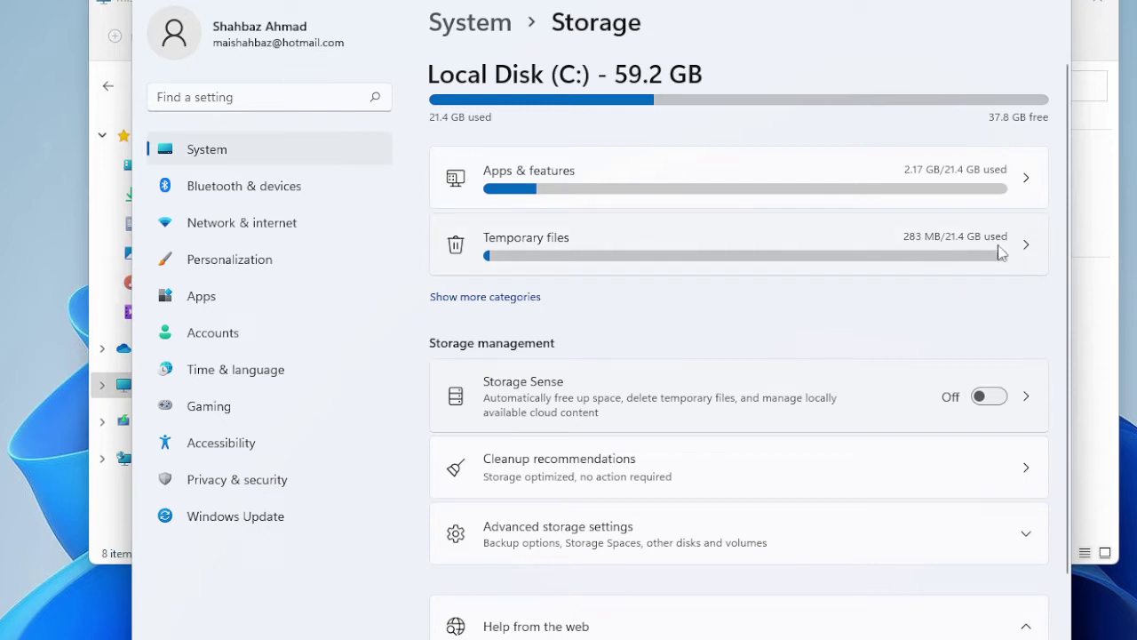
Delete all checked temporary files and return to Storage, now showing 21.1 GB used
{"action": "left_click", "coordinate": [974, 247]}
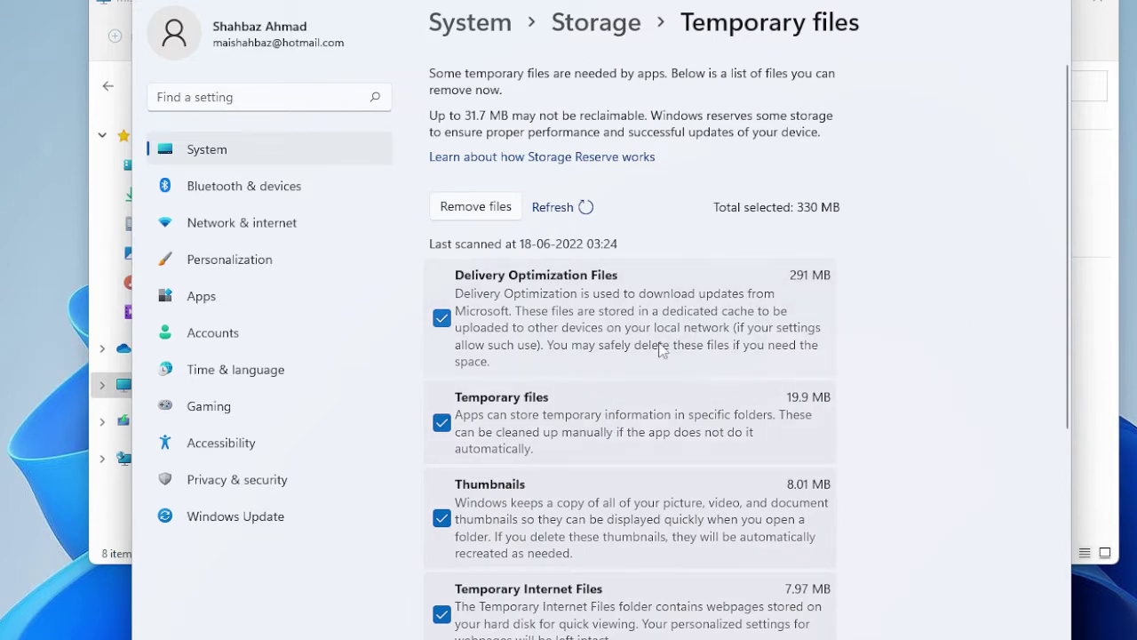
{"action": "scroll", "coordinate": [684, 356], "scroll_direction": "down", "scroll_amount": 3}
{"action": "scroll", "coordinate": [604, 411], "scroll_direction": "up", "scroll_amount": 2}
{"action": "scroll", "coordinate": [604, 411], "scroll_direction": "up", "scroll_amount": 1}
{"action": "scroll", "coordinate": [542, 325], "scroll_direction": "down", "scroll_amount": 1}
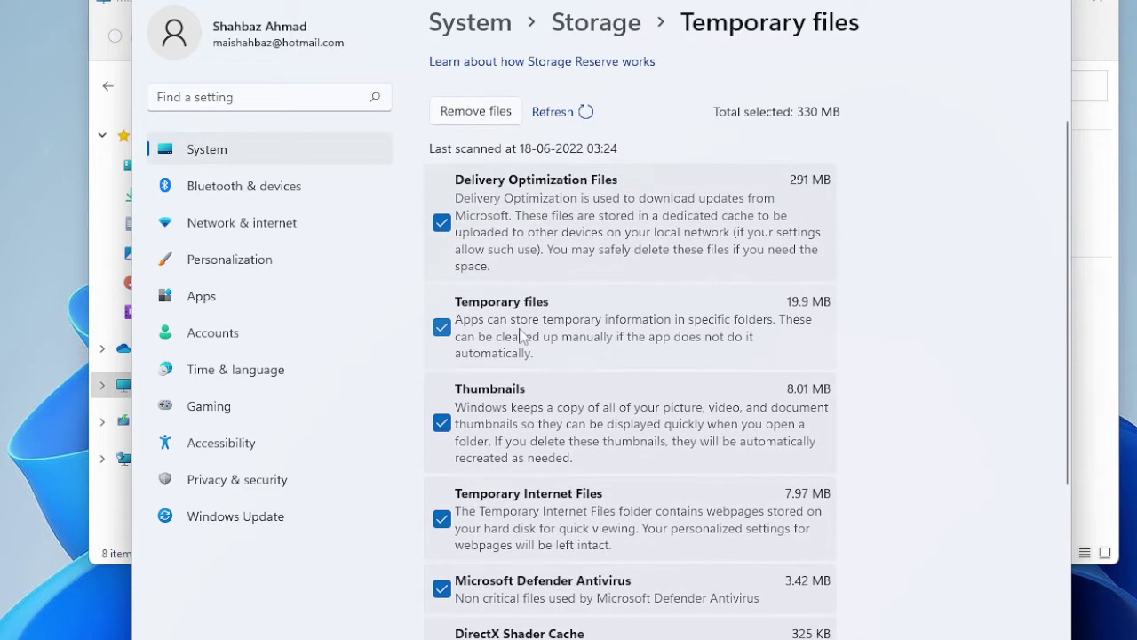
{"action": "scroll", "coordinate": [524, 329], "scroll_direction": "down", "scroll_amount": 2}
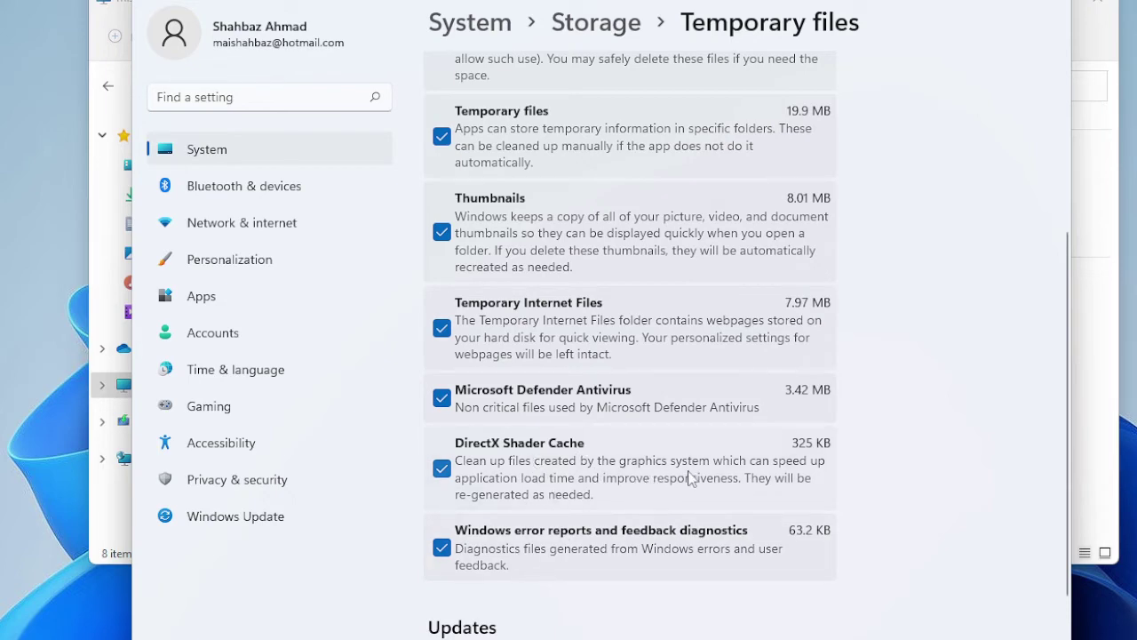
{"action": "scroll", "coordinate": [693, 471], "scroll_direction": "up", "scroll_amount": 3}
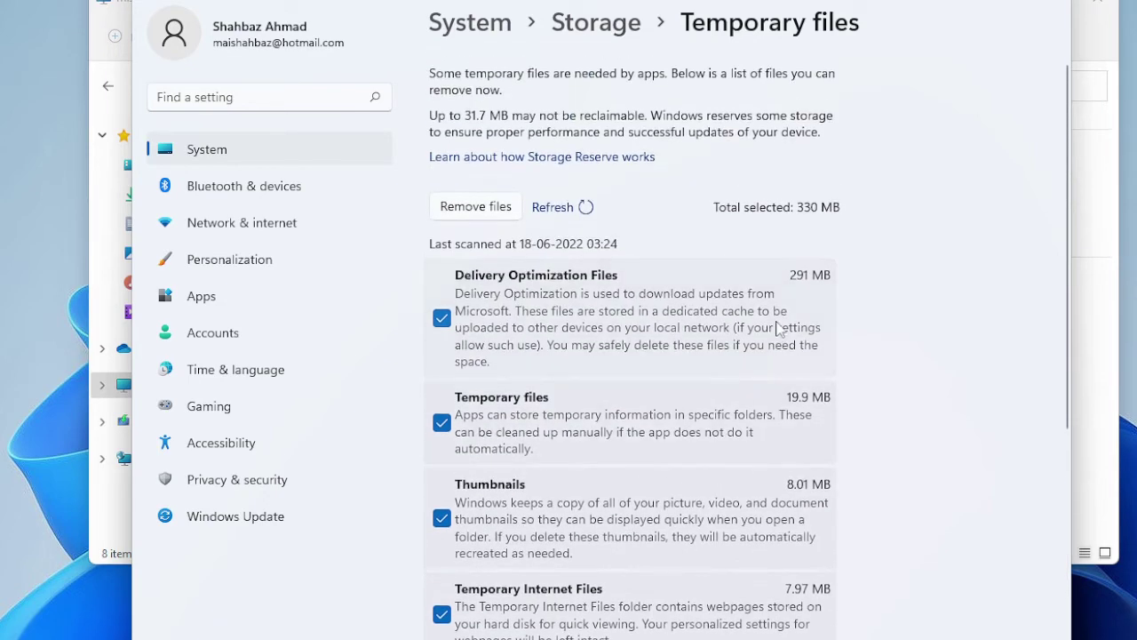
{"action": "left_click", "coordinate": [495, 220]}
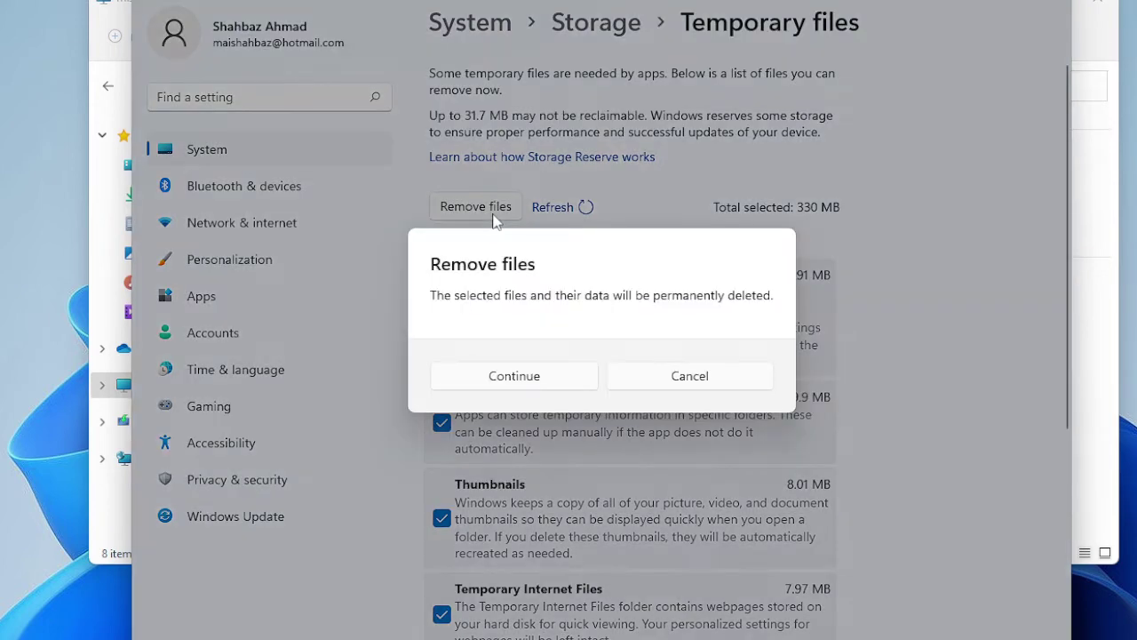
{"action": "left_click", "coordinate": [541, 376]}
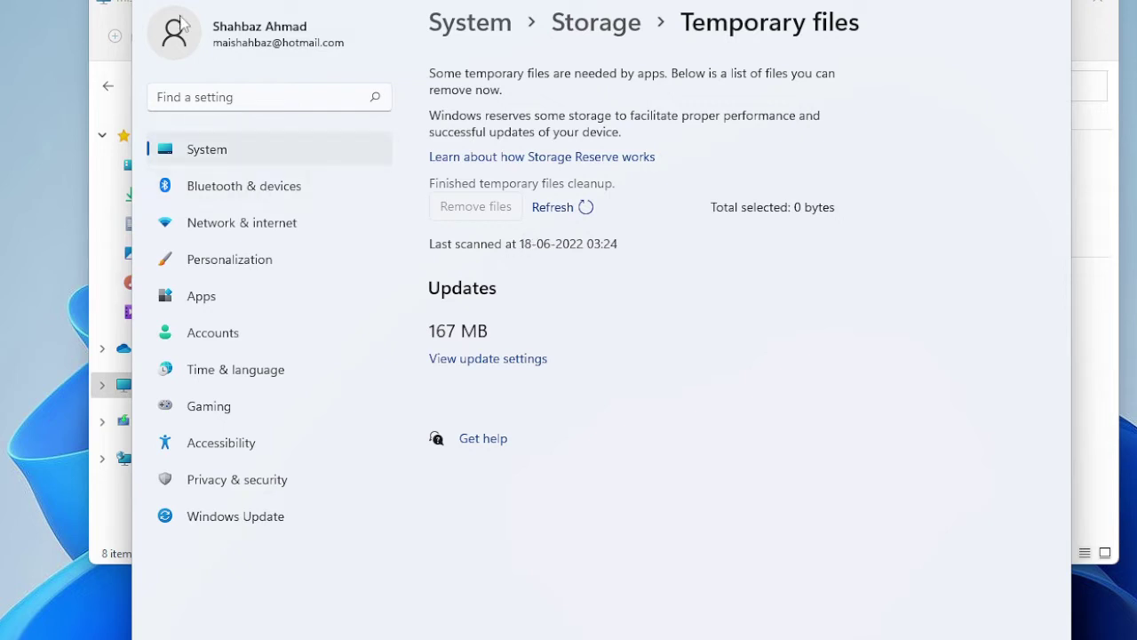
{"action": "key", "text": "alt+Left"}
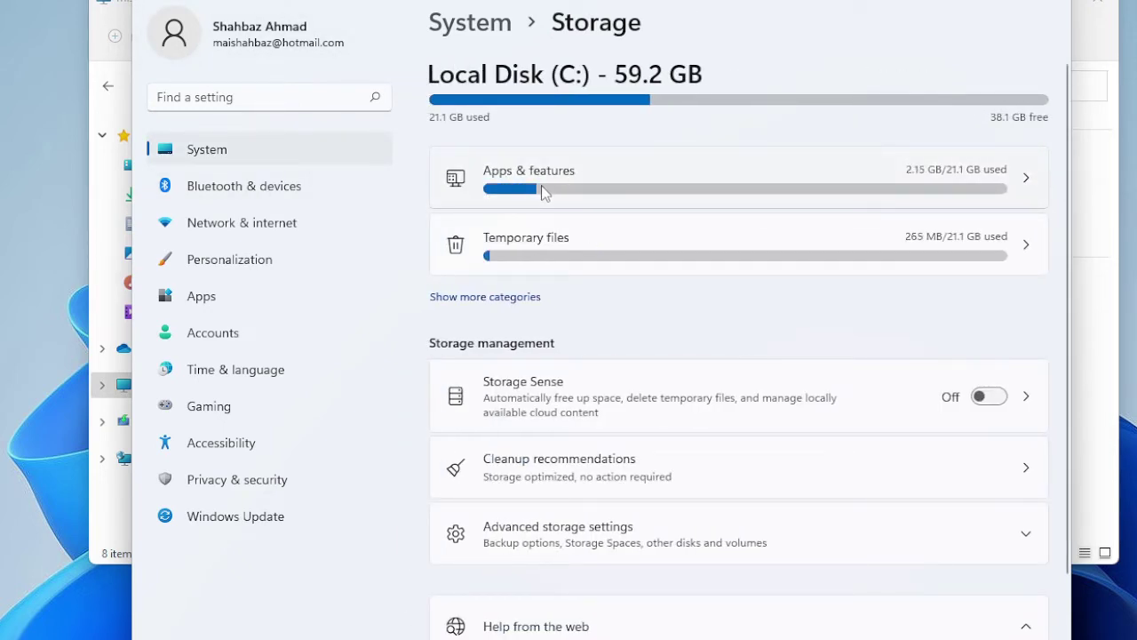
Browse installed apps and their sizes, such as OneDrive 239 MB and Teams 120 MB
{"action": "left_click", "coordinate": [678, 182]}
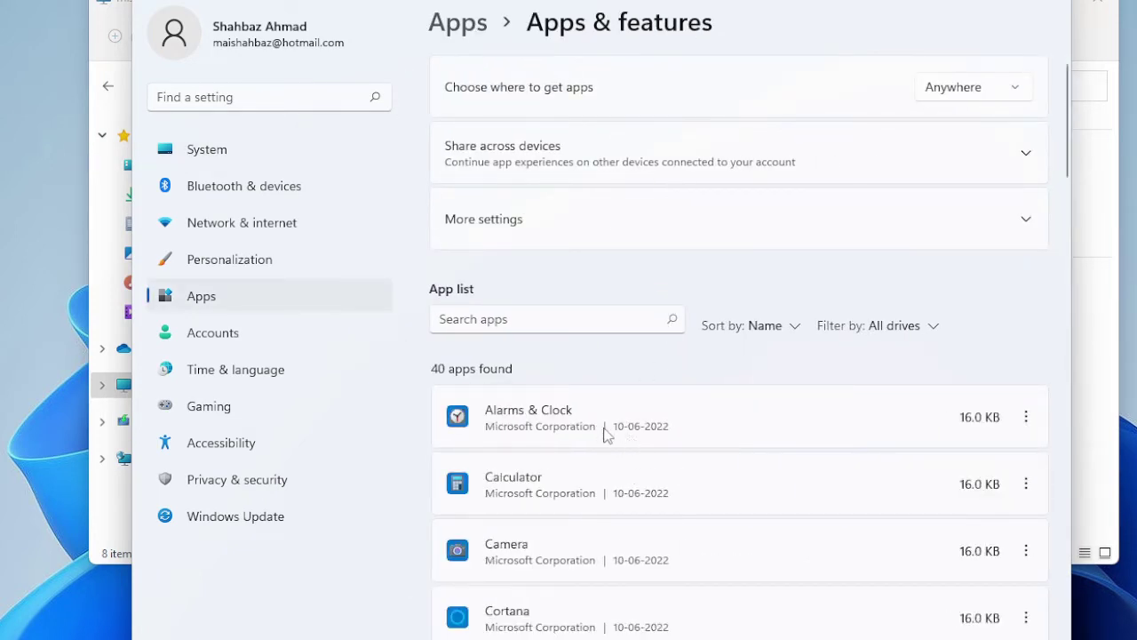
{"action": "scroll", "coordinate": [597, 483], "scroll_direction": "down", "scroll_amount": 3}
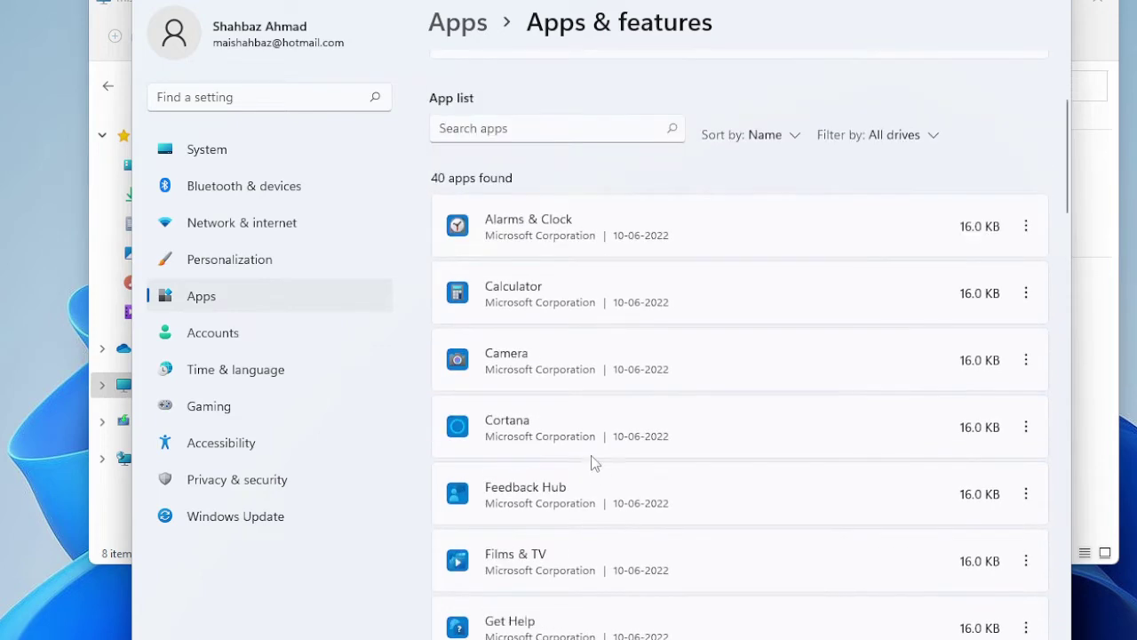
{"action": "scroll", "coordinate": [590, 405], "scroll_direction": "down", "scroll_amount": 2}
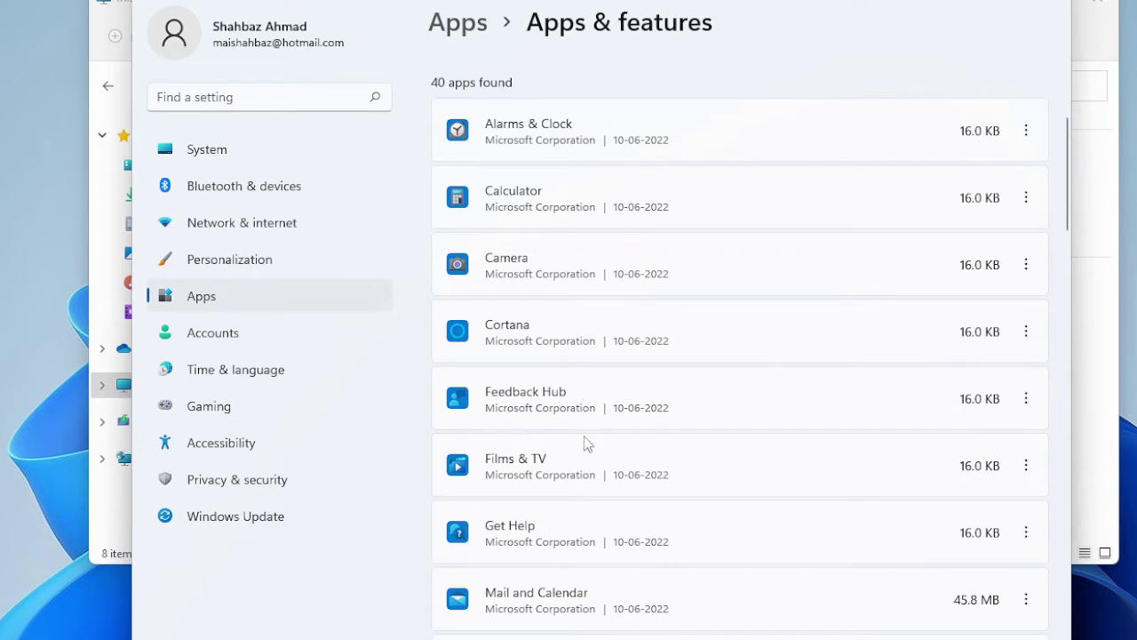
{"action": "scroll", "coordinate": [578, 475], "scroll_direction": "down", "scroll_amount": 7}
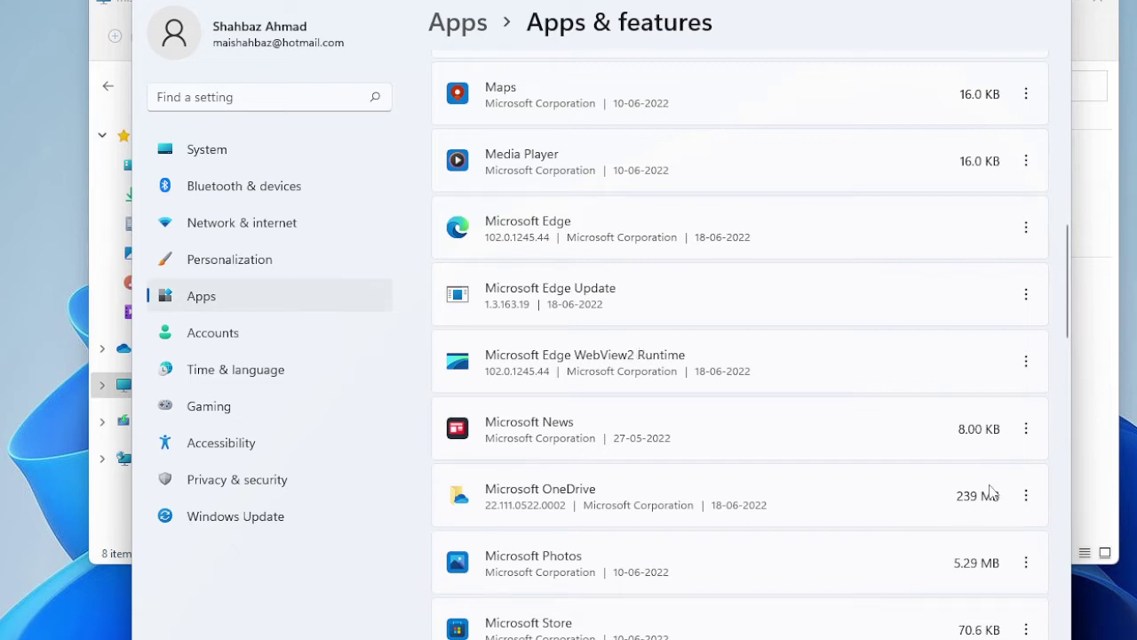
{"action": "scroll", "coordinate": [985, 514], "scroll_direction": "down", "scroll_amount": 3}
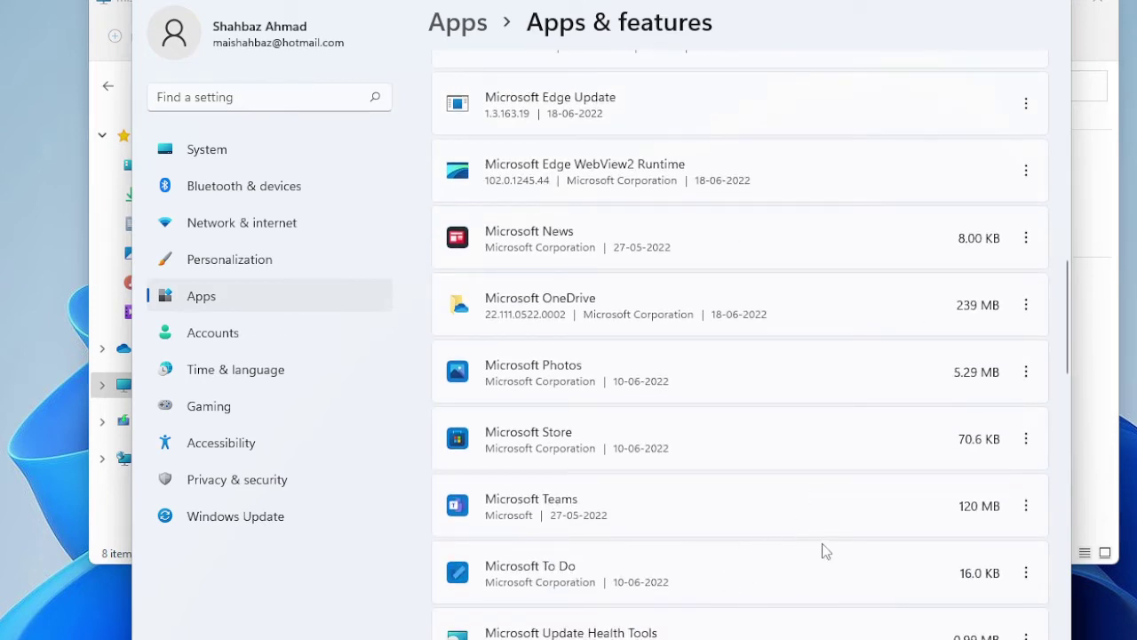
Look over Microsoft Photos' app options, then go back to the Storage page
{"action": "left_click", "coordinate": [1026, 372]}
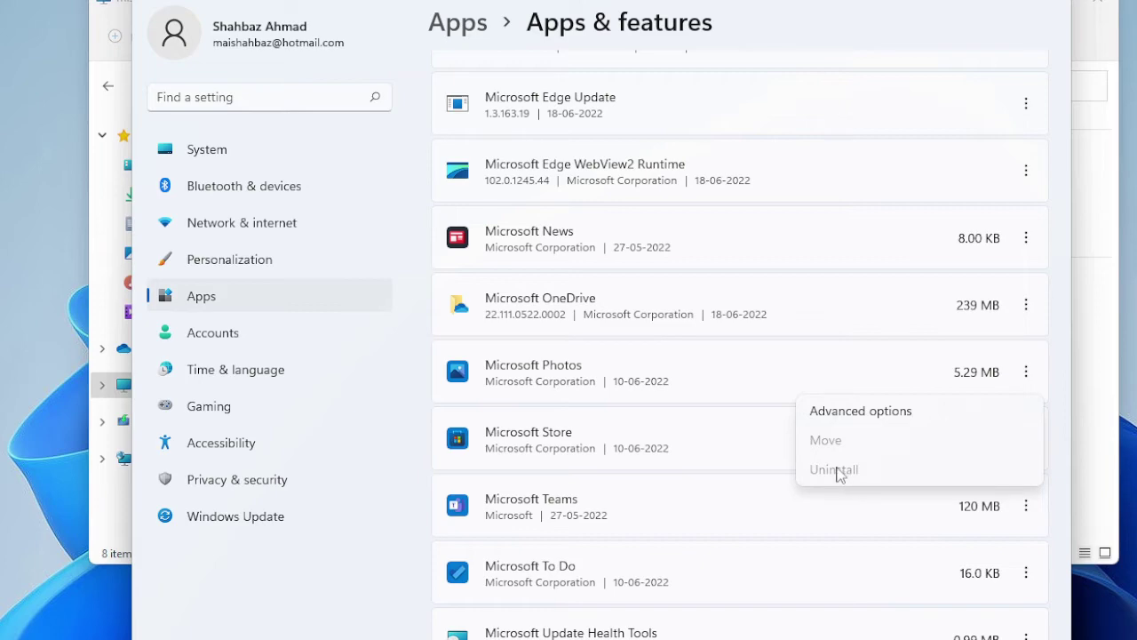
{"action": "scroll", "coordinate": [696, 488], "scroll_direction": "down", "scroll_amount": 10}
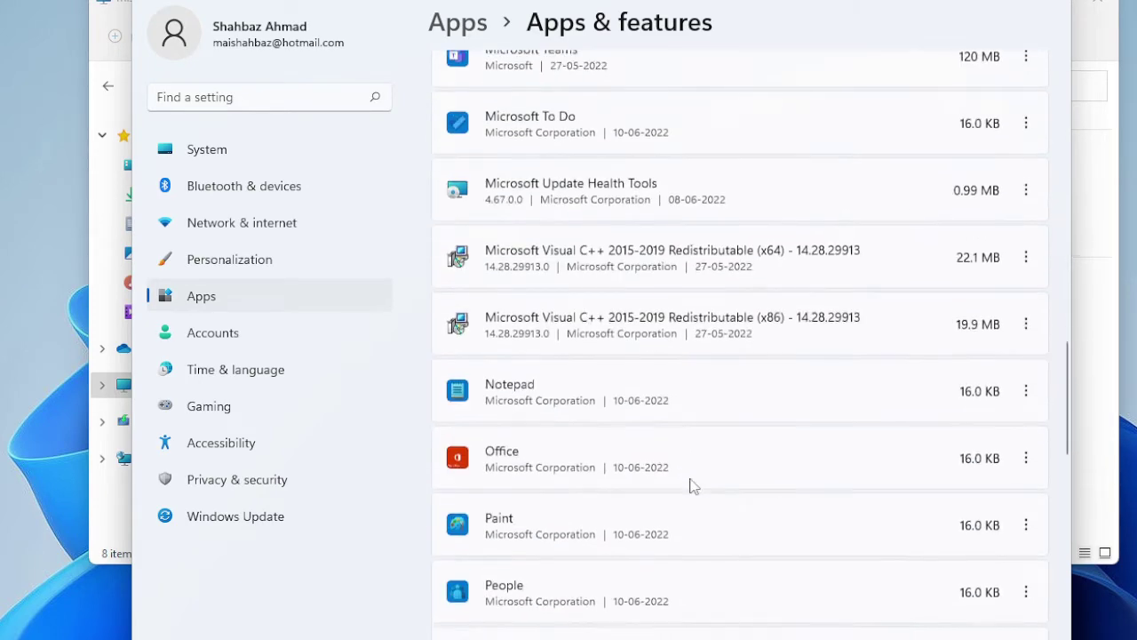
{"action": "scroll", "coordinate": [640, 381], "scroll_direction": "down", "scroll_amount": 8}
{"action": "scroll", "coordinate": [616, 391], "scroll_direction": "up", "scroll_amount": 4}
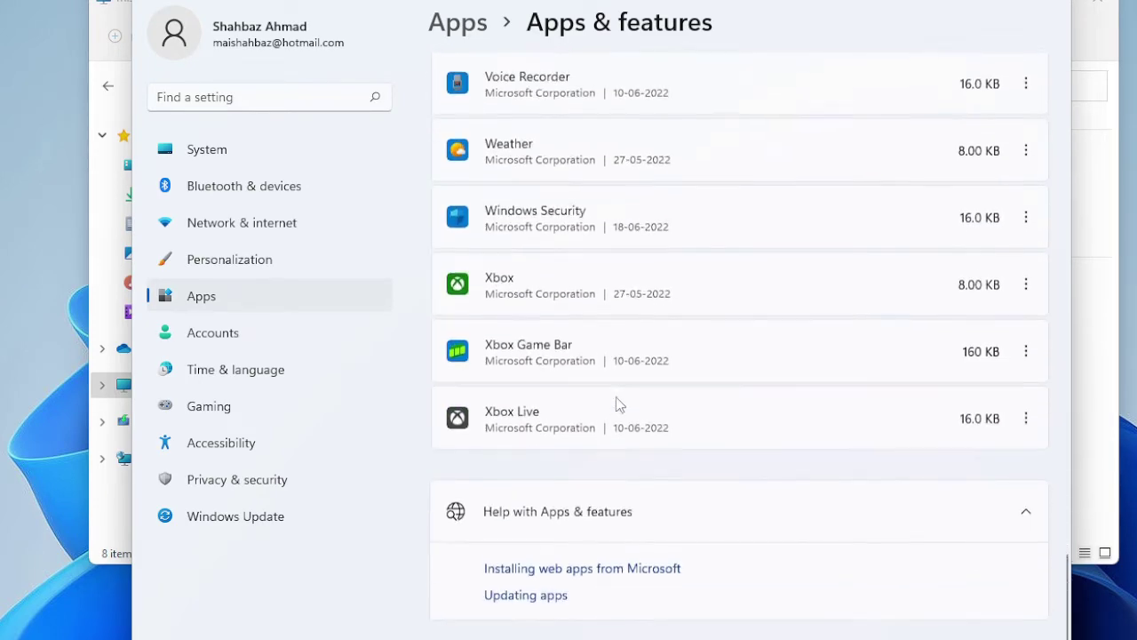
{"action": "scroll", "coordinate": [611, 371], "scroll_direction": "up", "scroll_amount": 12}
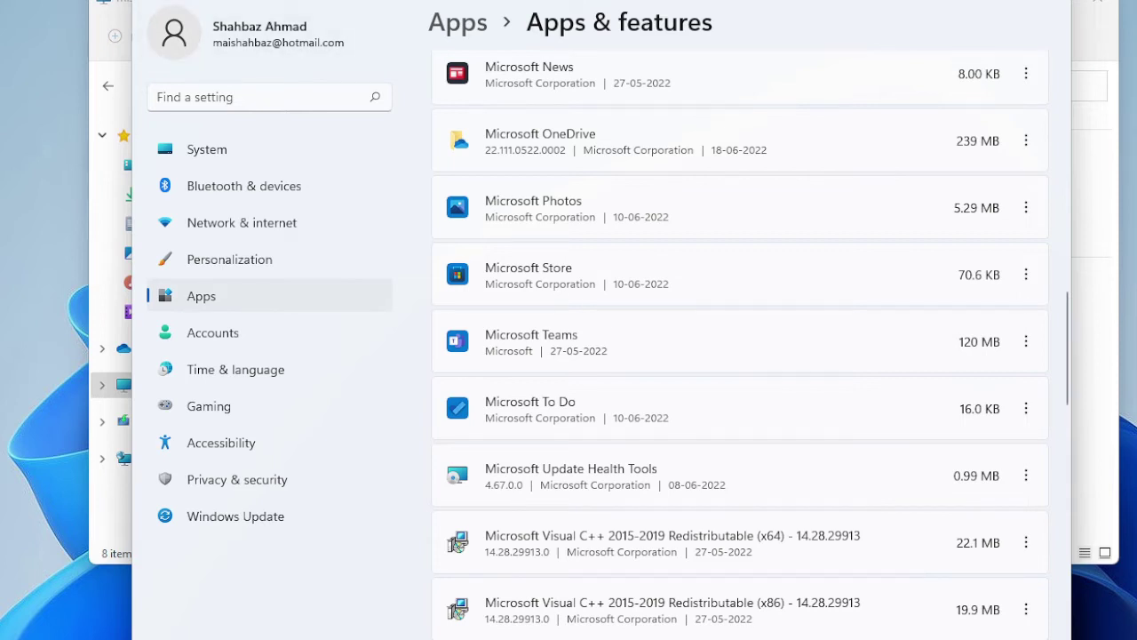
{"action": "key", "text": "alt+Left"}
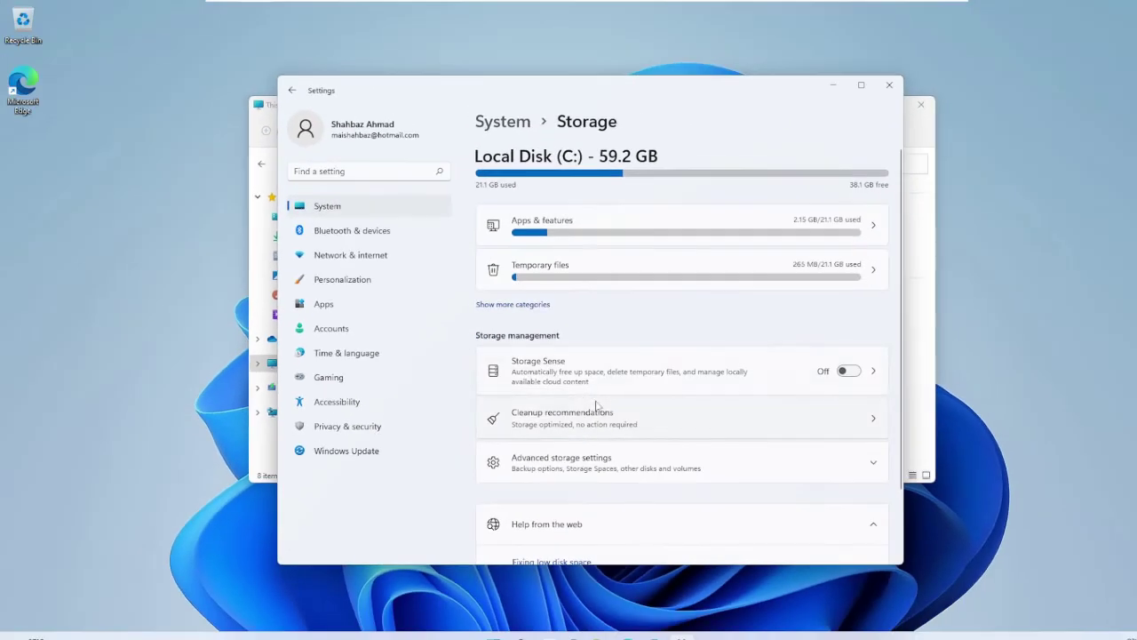
Check Cleanup recommendations (nothing to clean), then close Settings and File Explorer
{"action": "scroll", "coordinate": [681, 336], "scroll_direction": "down", "scroll_amount": 2}
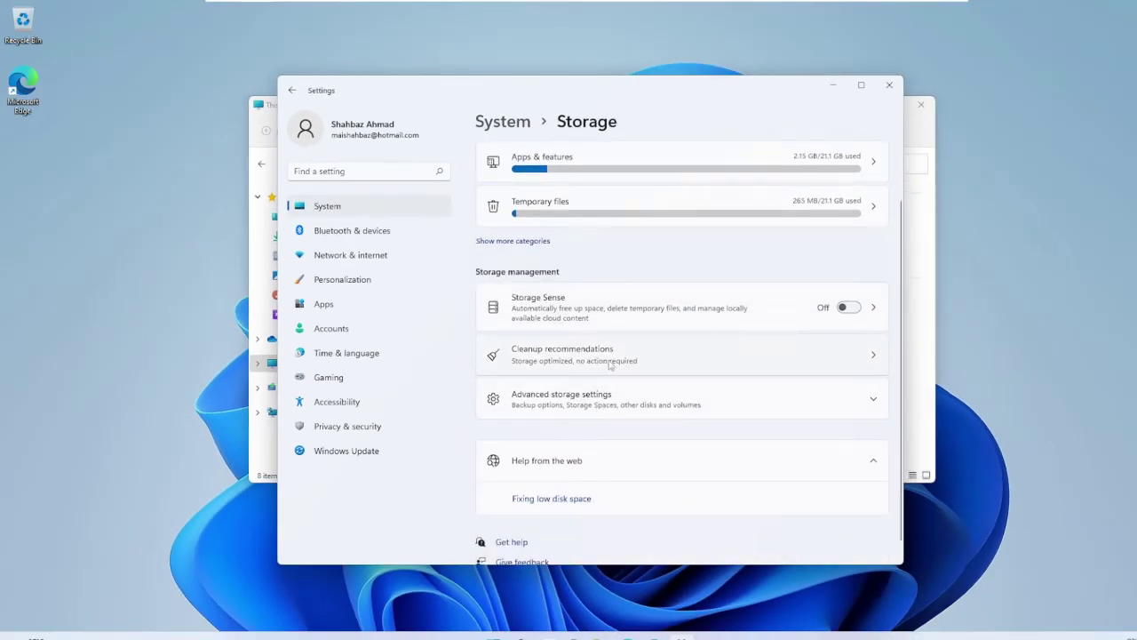
{"action": "left_click", "coordinate": [653, 359]}
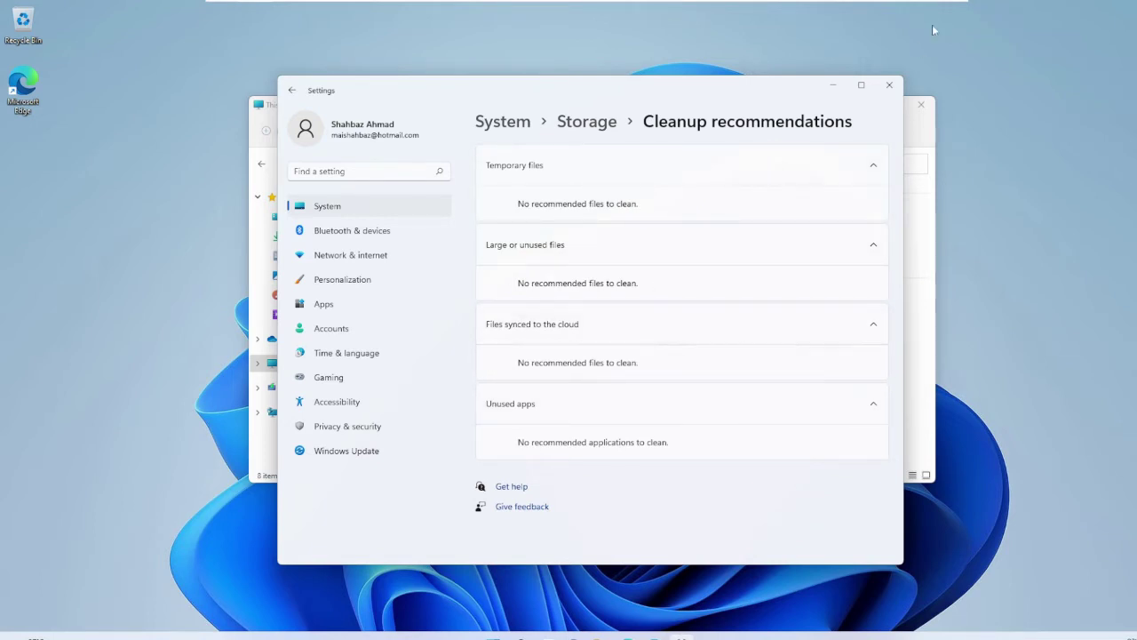
{"action": "left_click", "coordinate": [889, 85]}
{"action": "left_click", "coordinate": [916, 105]}
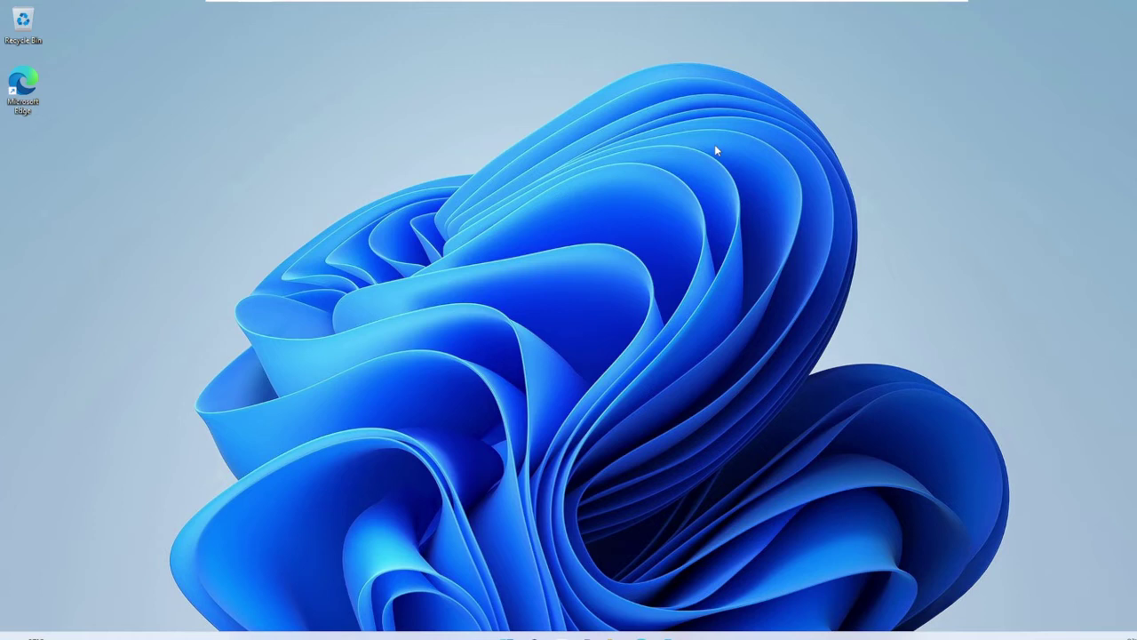
{"action": "key", "text": "super+r"}
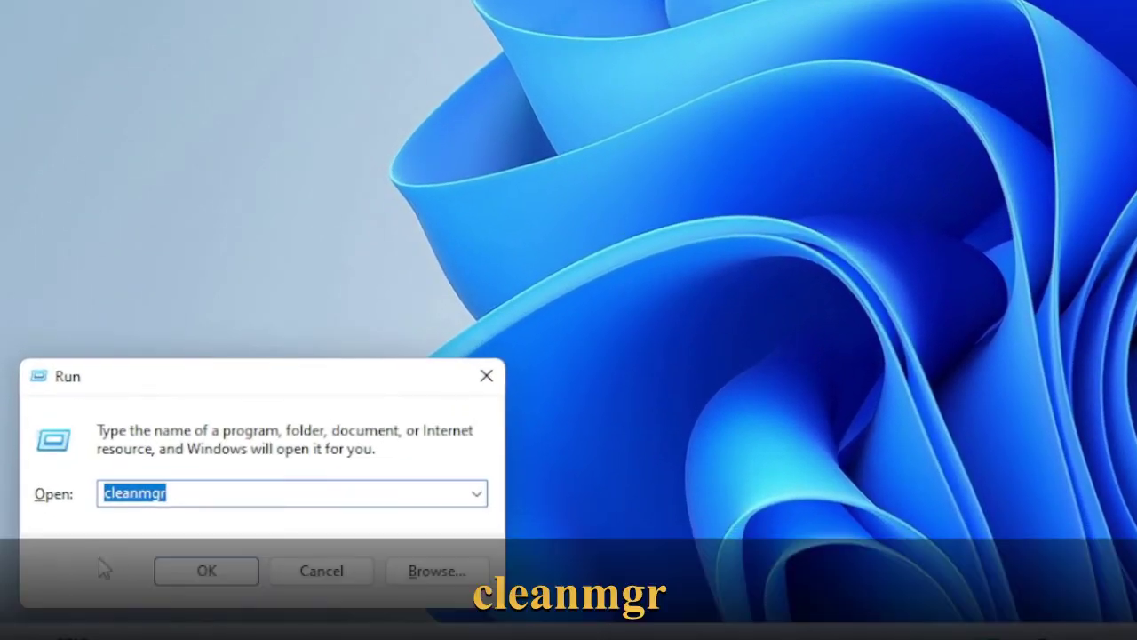
{"action": "type", "text": "cleanmgr"}
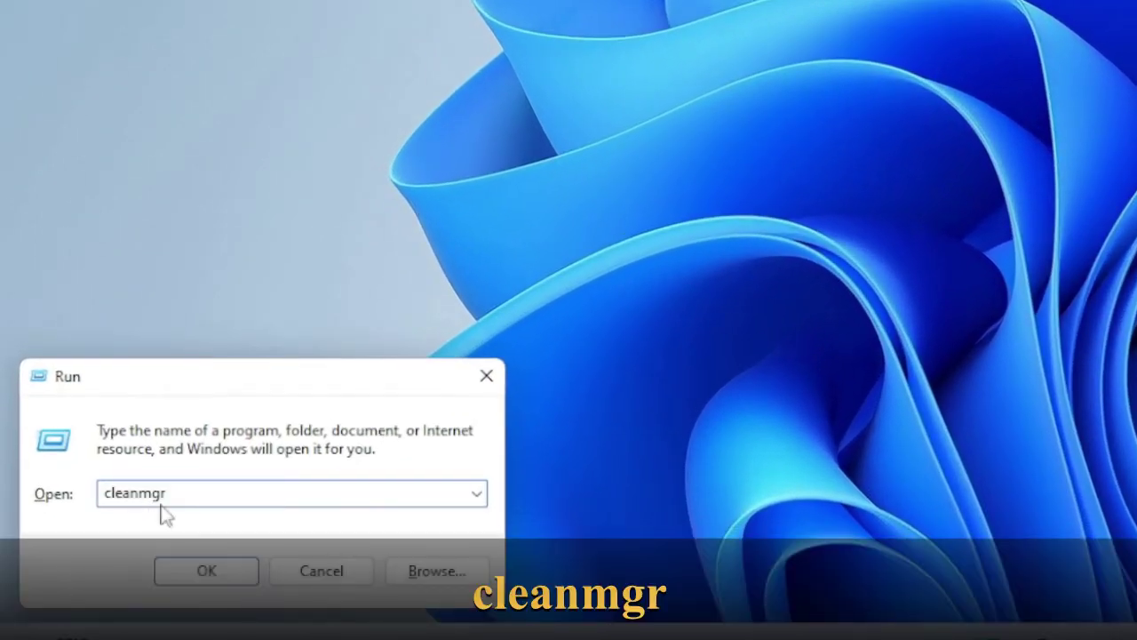
{"action": "left_click", "coordinate": [208, 572]}
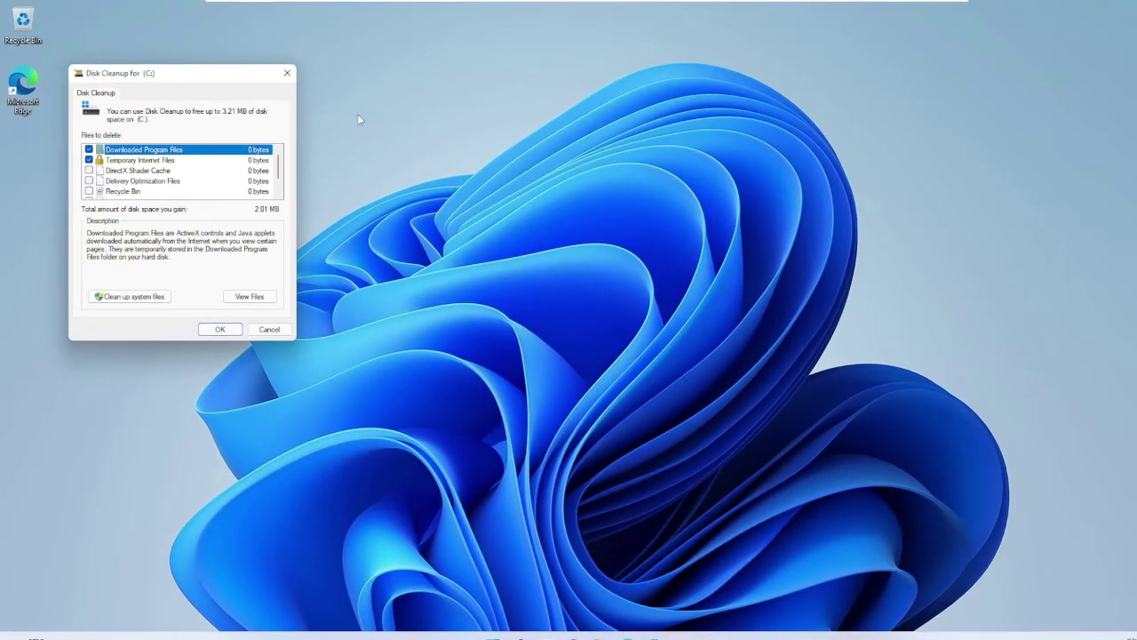
{"action": "left_click_drag", "start_coordinate": [235, 77], "coordinate": [643, 194]}
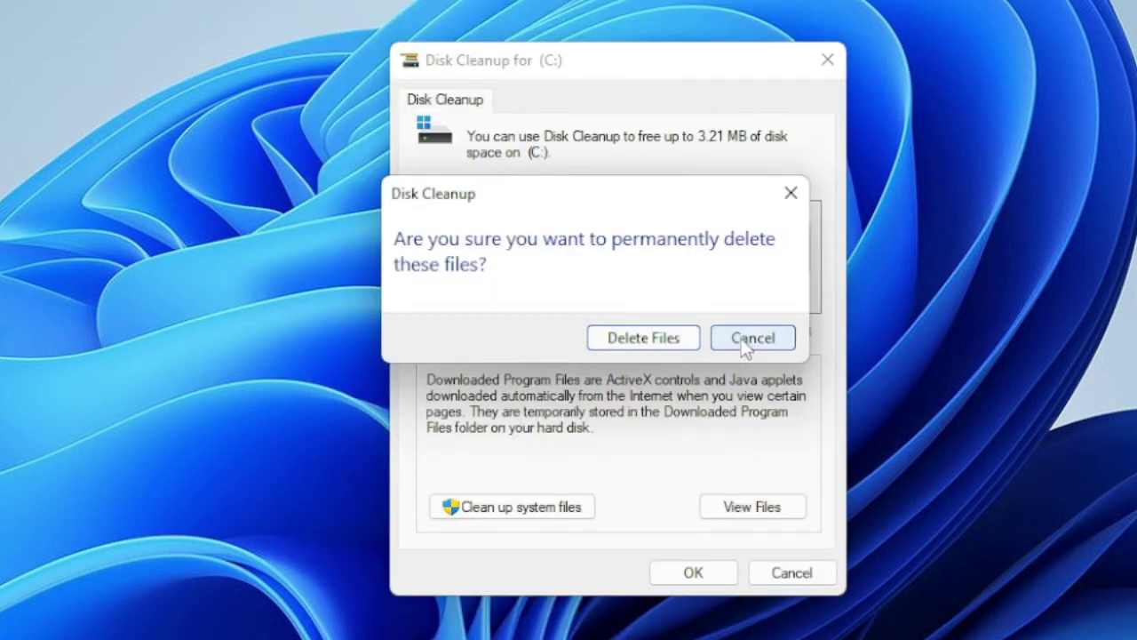
{"action": "left_click", "coordinate": [759, 340]}
{"action": "left_click", "coordinate": [791, 573]}
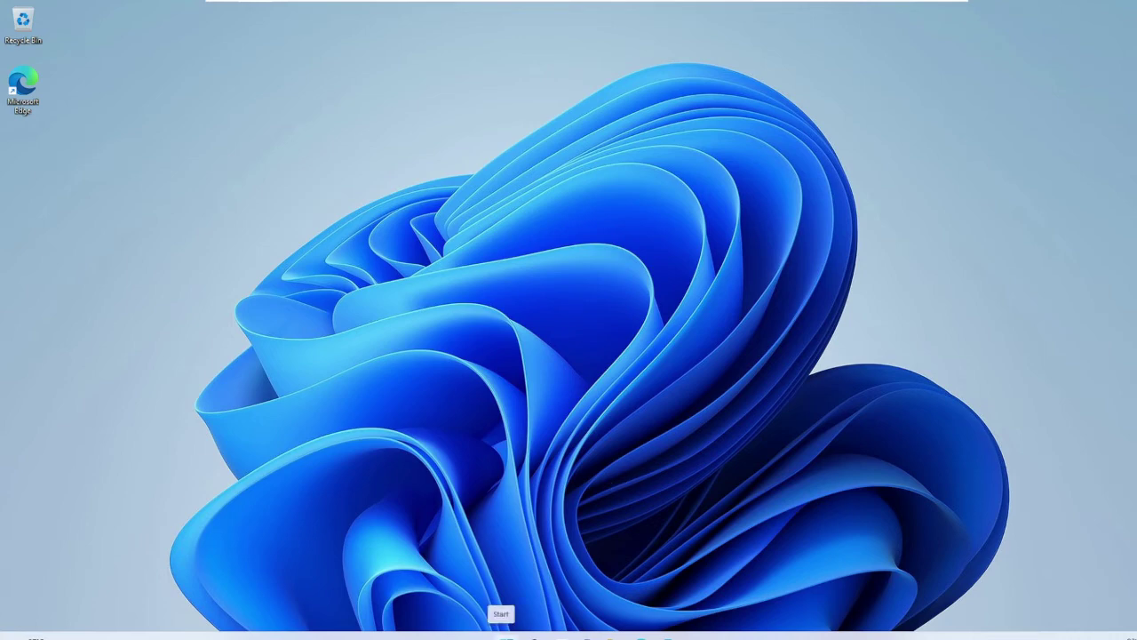
Open Computer Management's Disk Management and bring up the actions menu for the 59.29 GB C: partition
{"action": "right_click", "coordinate": [502, 634]}
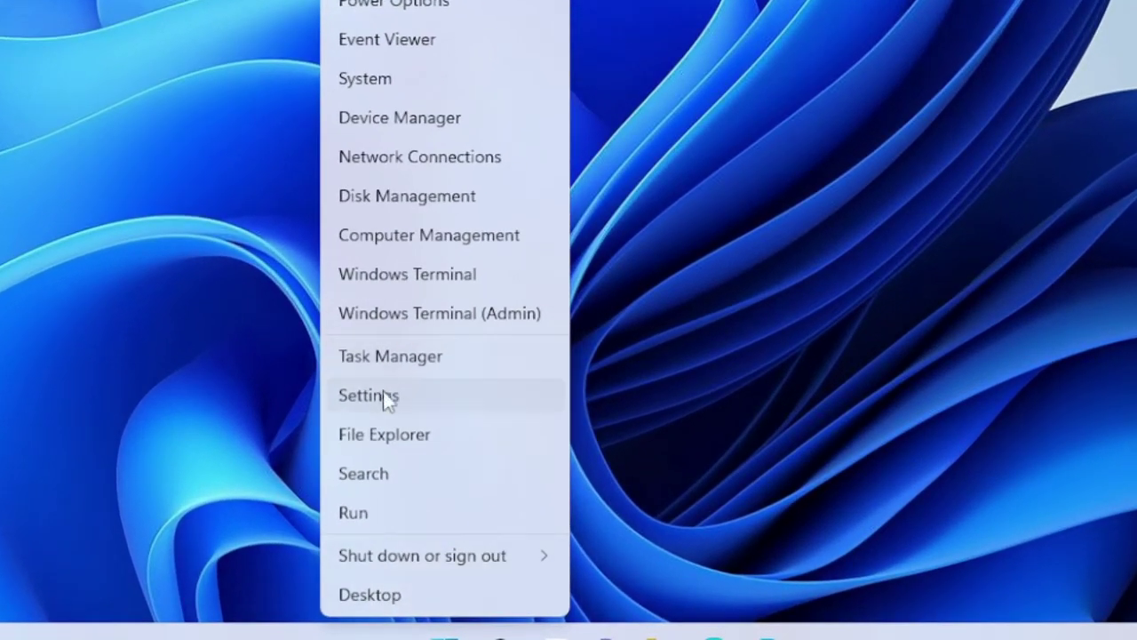
{"action": "left_click", "coordinate": [471, 247]}
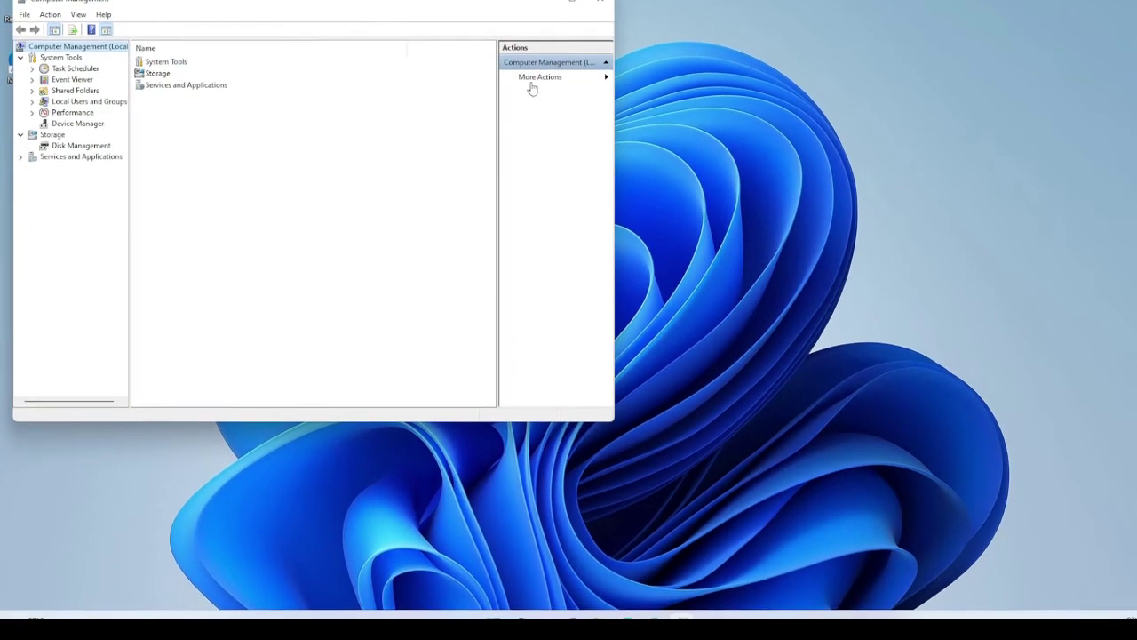
{"action": "left_click_drag", "start_coordinate": [351, 11], "coordinate": [689, 154]}
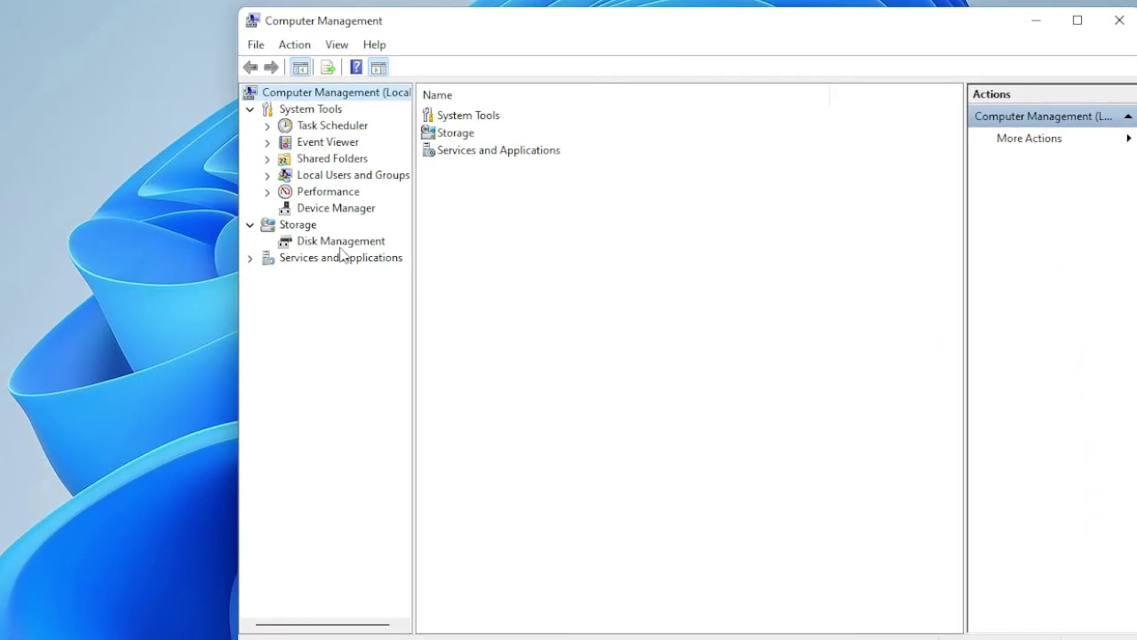
{"action": "left_click", "coordinate": [347, 246]}
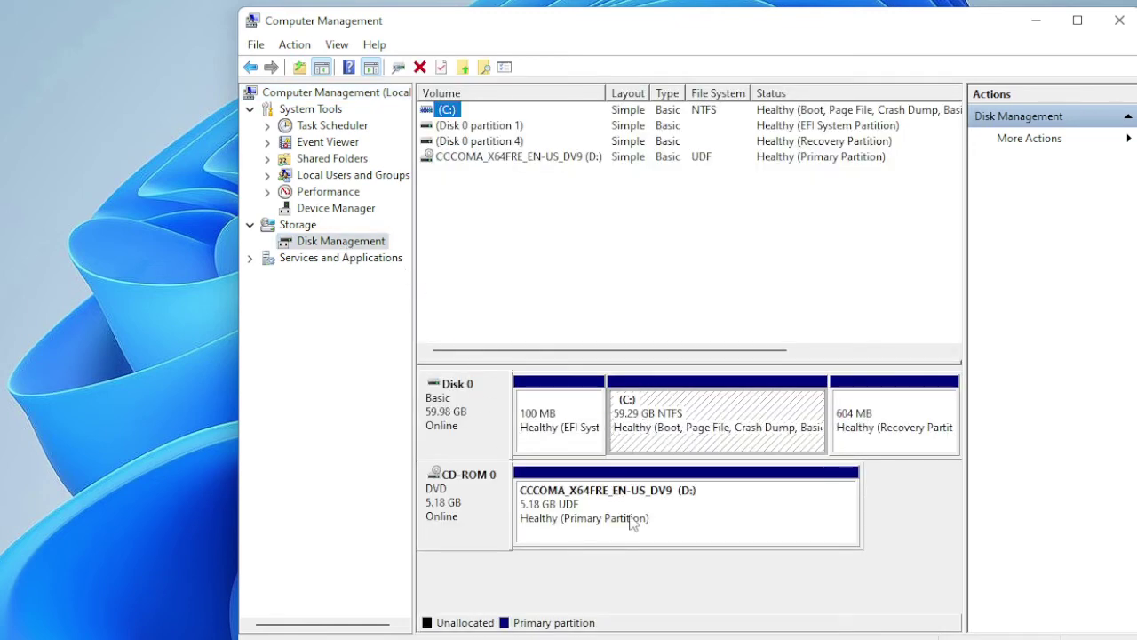
{"action": "left_click", "coordinate": [648, 410]}
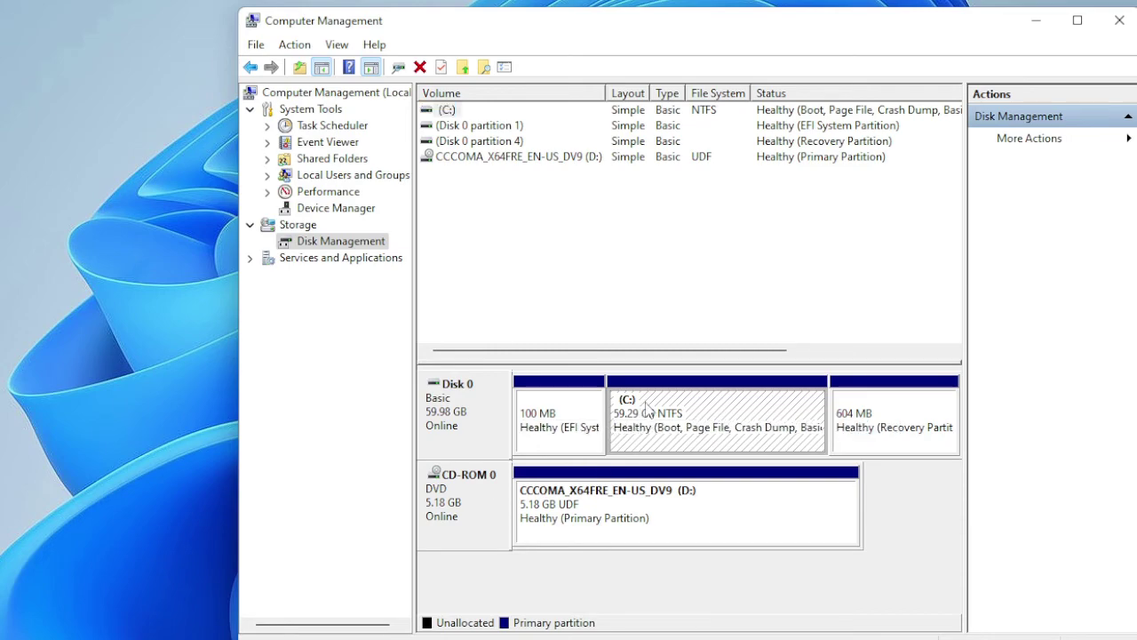
{"action": "right_click", "coordinate": [656, 405]}
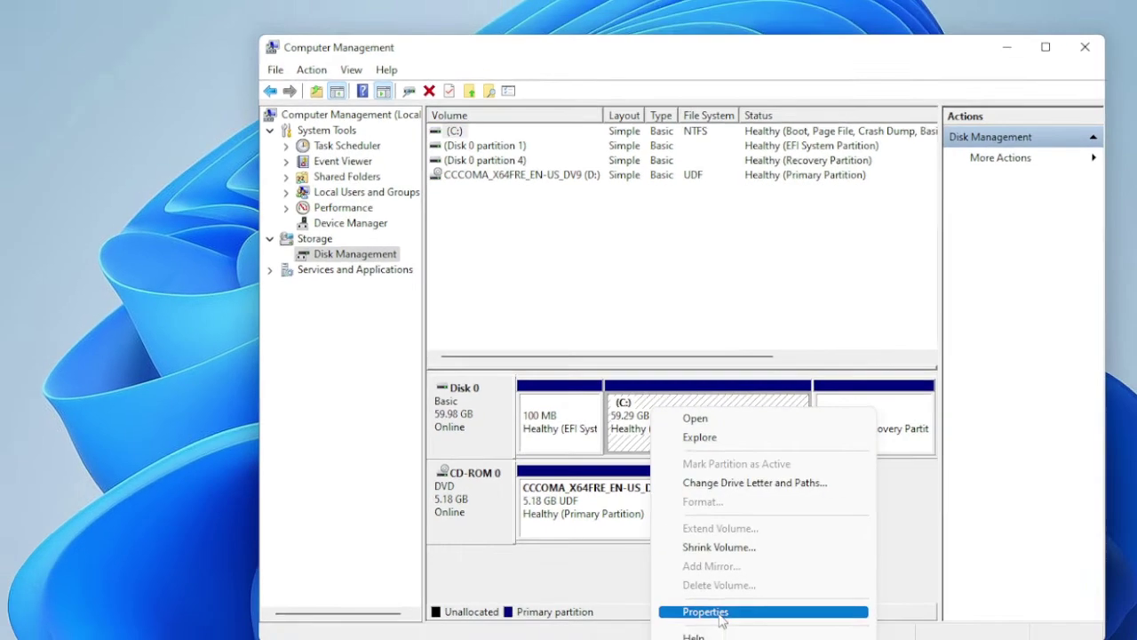
Enable 'Compress this drive to save disk space' on C:, applying it to subfolders and files
{"action": "left_click", "coordinate": [706, 623]}
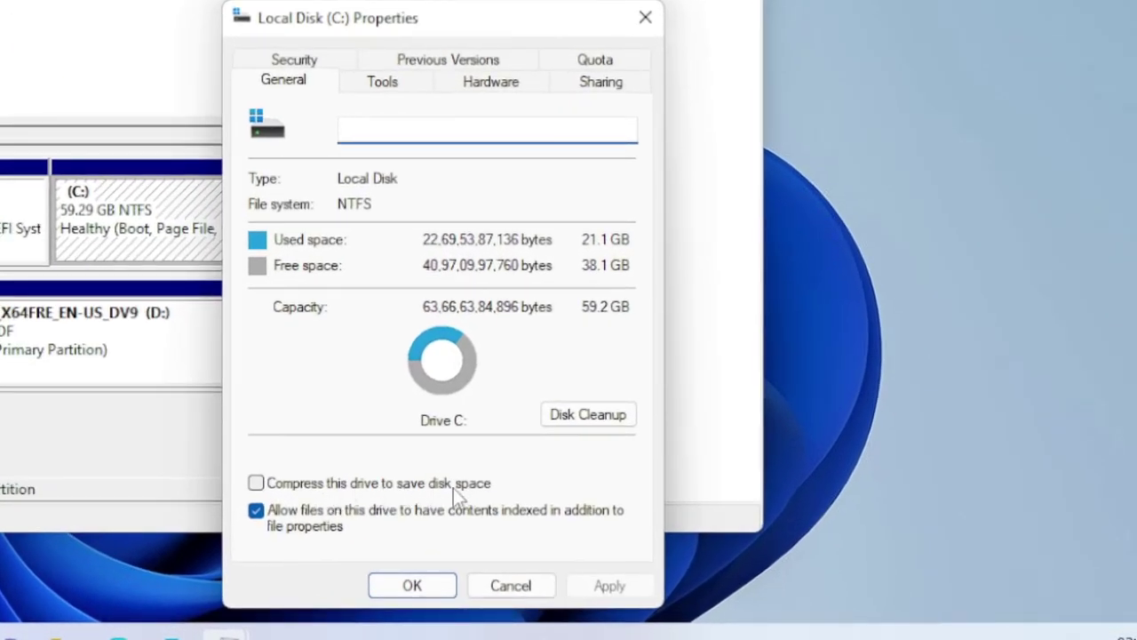
{"action": "left_click", "coordinate": [256, 485]}
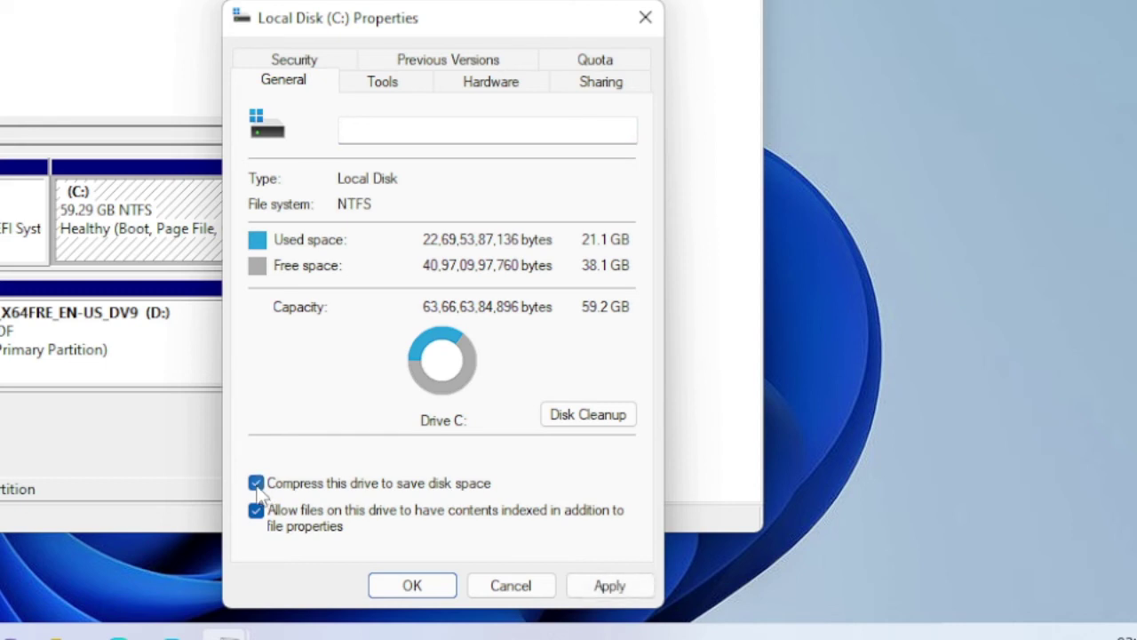
{"action": "left_click", "coordinate": [624, 592]}
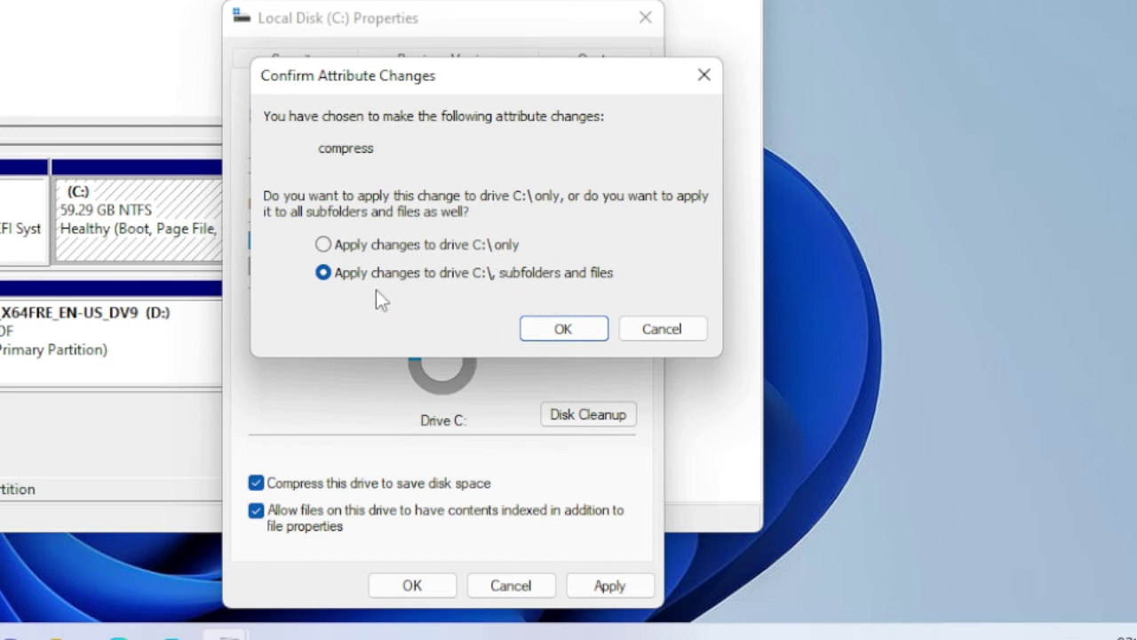
{"action": "left_click", "coordinate": [563, 329]}
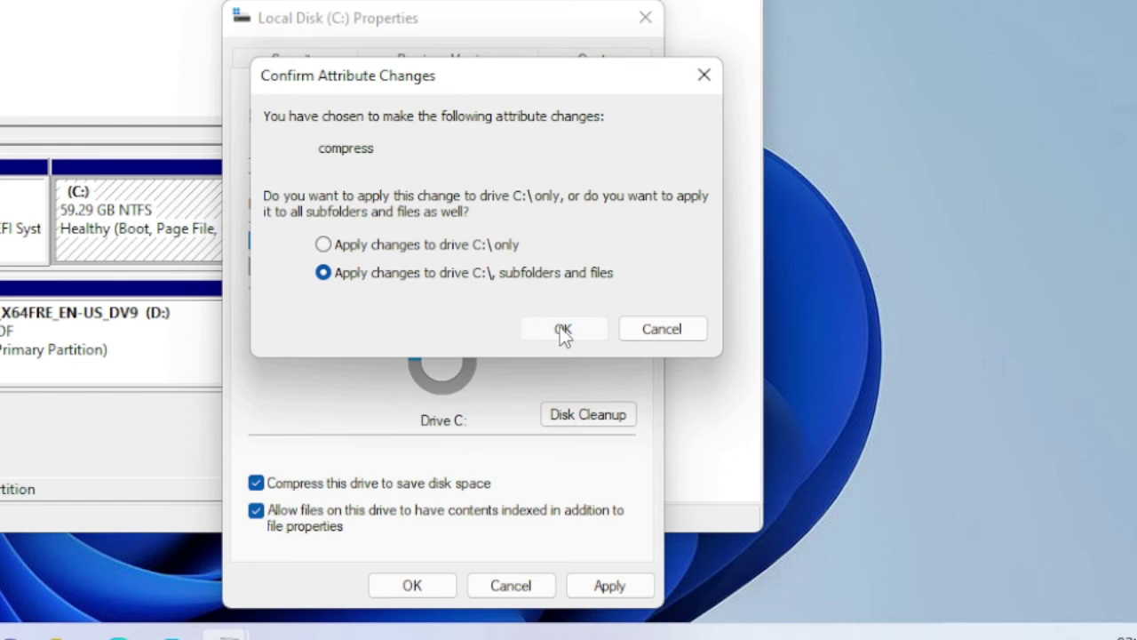